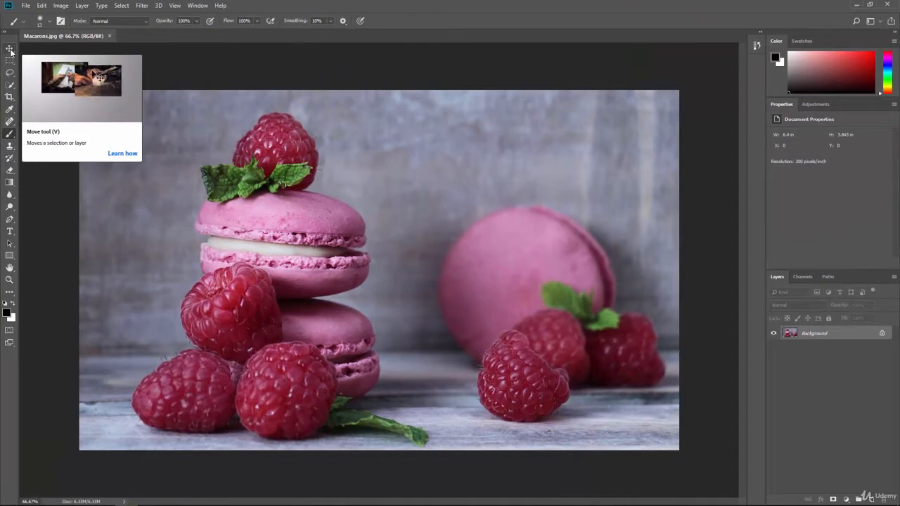
Try to move the locked Background layer with the Move tool
click(10, 49)
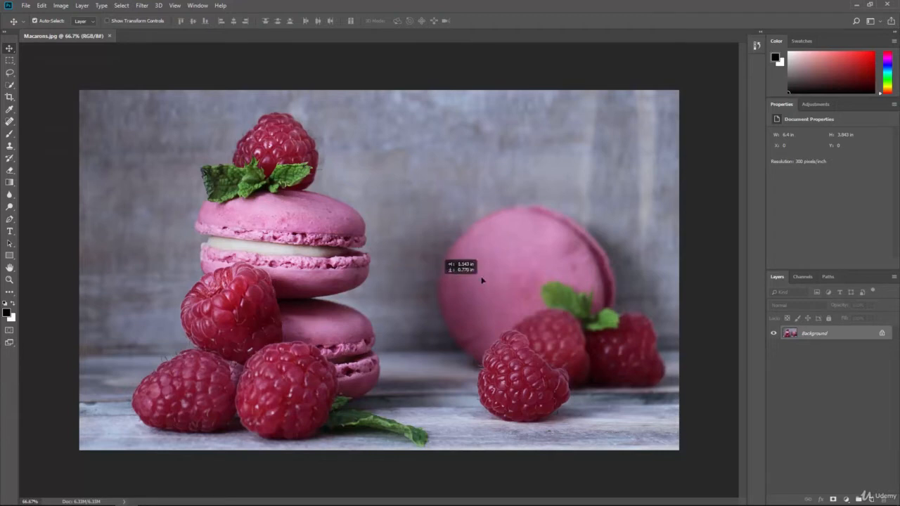
drag(428, 250, 497, 295)
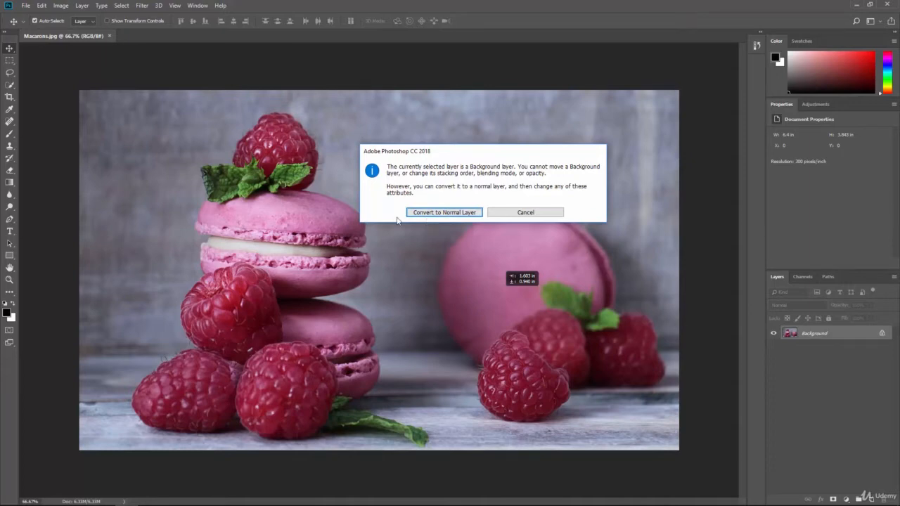
click(527, 214)
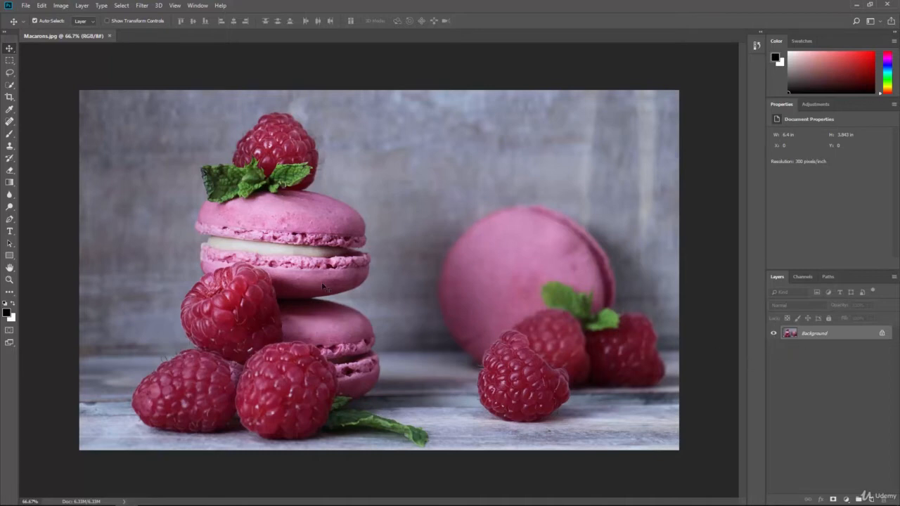
Add a 72 pt text layer reading "Layers" near the top centre of the photo
click(9, 233)
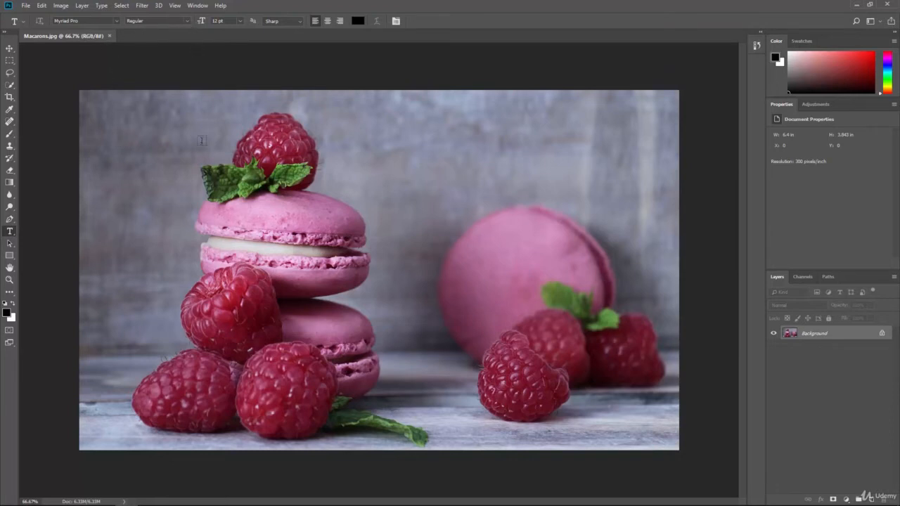
click(243, 23)
click(236, 140)
click(370, 157)
text(L)
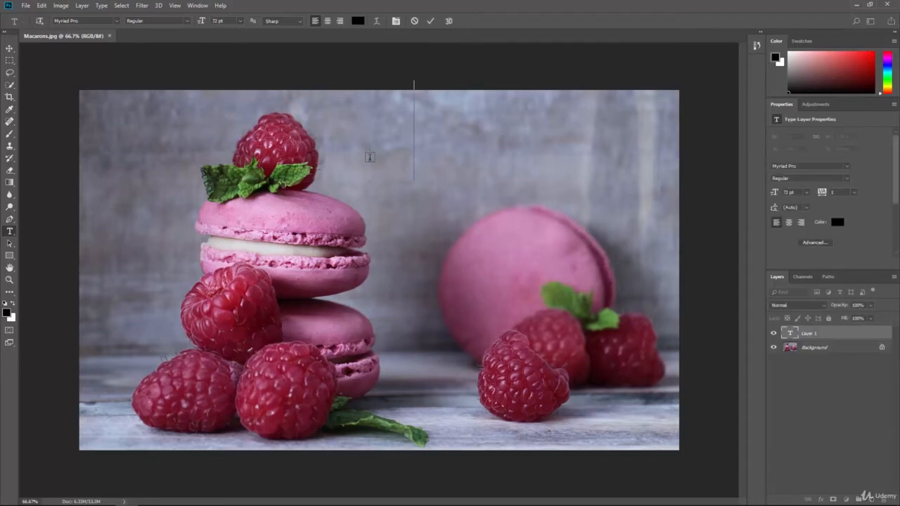
text(ayers)
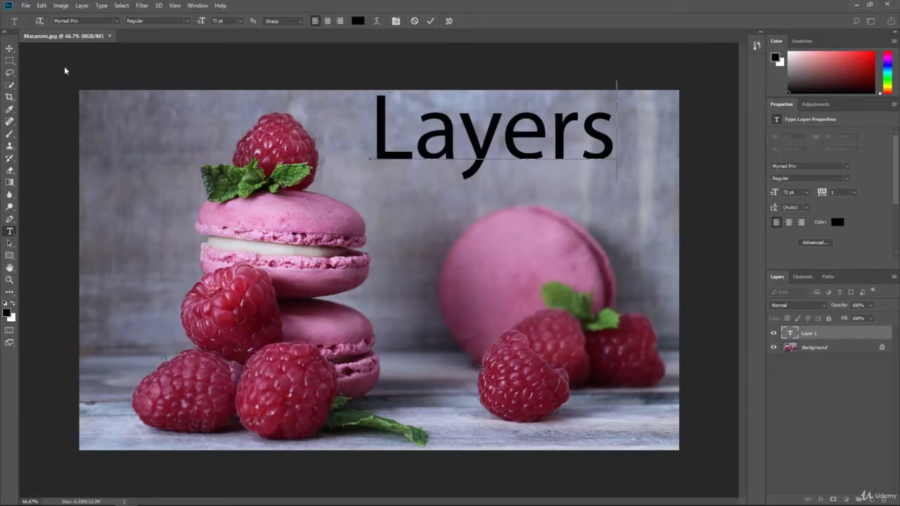
Move the Layers text slightly right and down with the Move tool, then hide and reshow its layer
click(10, 48)
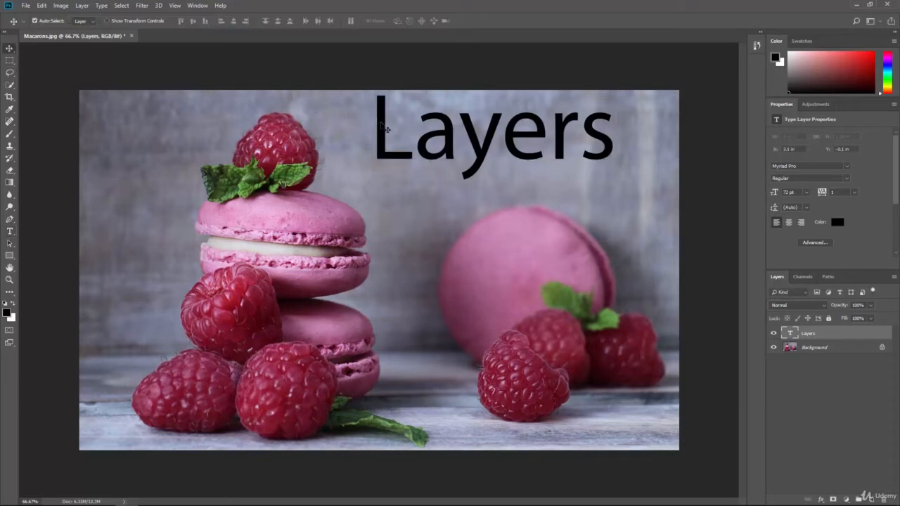
drag(377, 123, 386, 141)
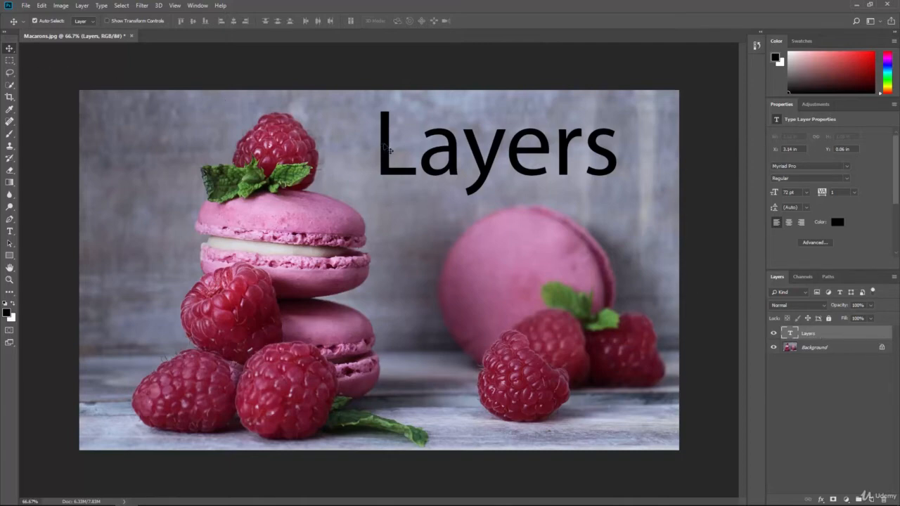
mouse_move(384, 147)
mouse_down()
mouse_move(387, 169)
mouse_move(243, 201)
mouse_move(214, 255)
mouse_move(314, 154)
mouse_move(399, 147)
mouse_move(388, 141)
mouse_move(391, 148)
mouse_up()
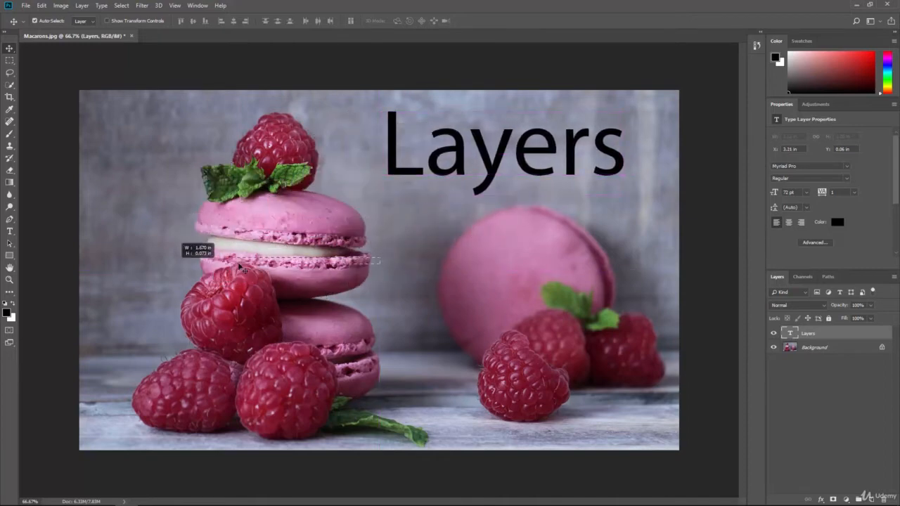
click(336, 232)
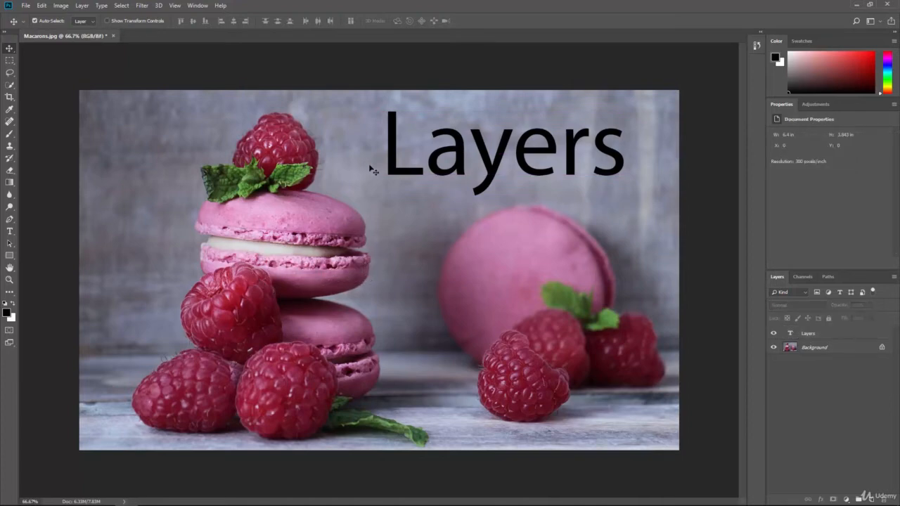
mouse_move(398, 176)
mouse_down()
mouse_move(395, 192)
mouse_move(390, 184)
mouse_move(415, 171)
mouse_move(416, 183)
mouse_move(408, 170)
mouse_up()
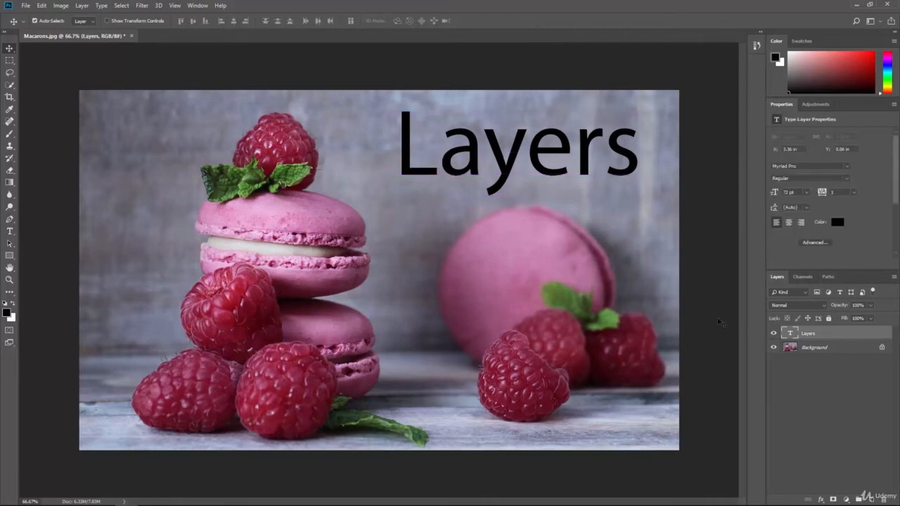
click(774, 334)
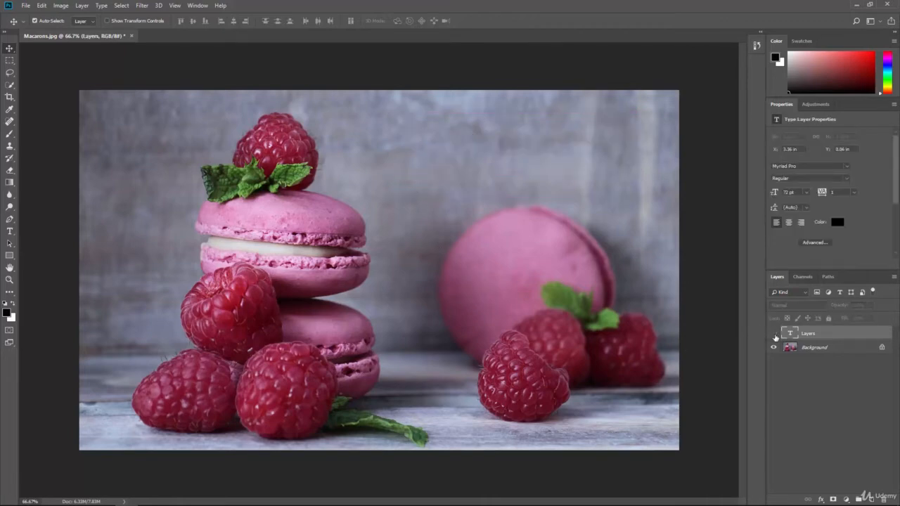
click(774, 334)
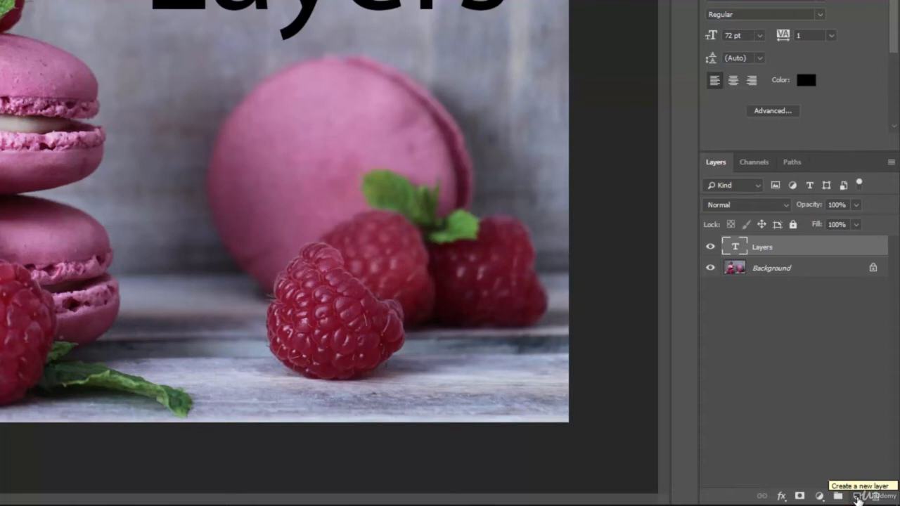
Create a new empty layer and draw a black zigzag stroke on it near the upper left with the Brush tool
click(857, 497)
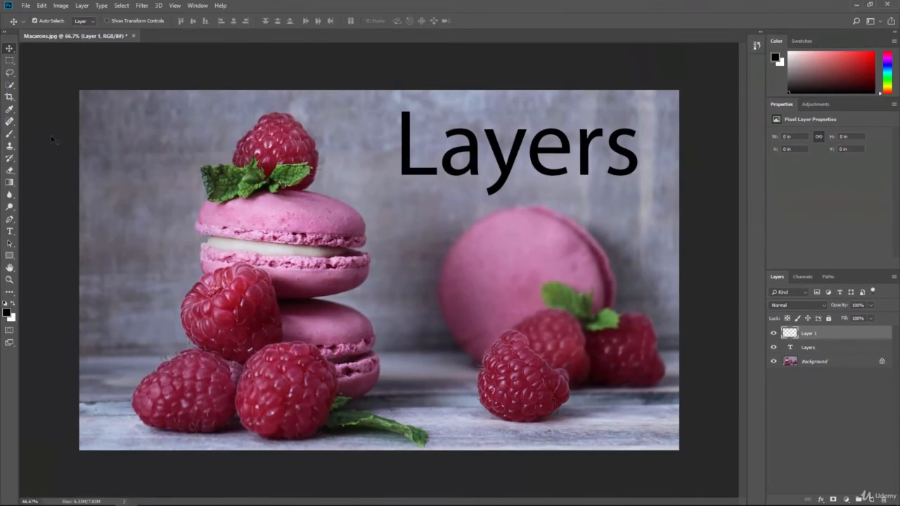
click(9, 135)
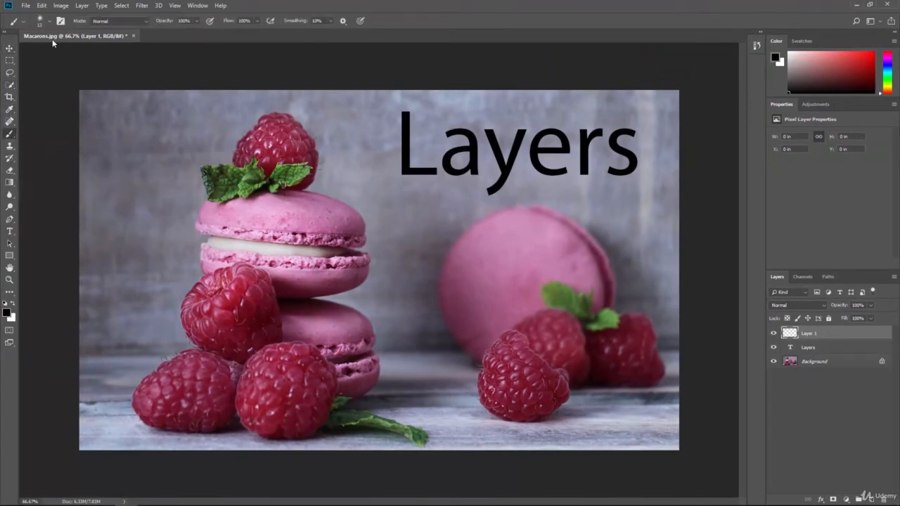
mouse_move(101, 145)
mouse_down()
mouse_move(124, 136)
mouse_move(133, 166)
mouse_move(158, 184)
mouse_move(189, 233)
mouse_move(164, 254)
mouse_up()
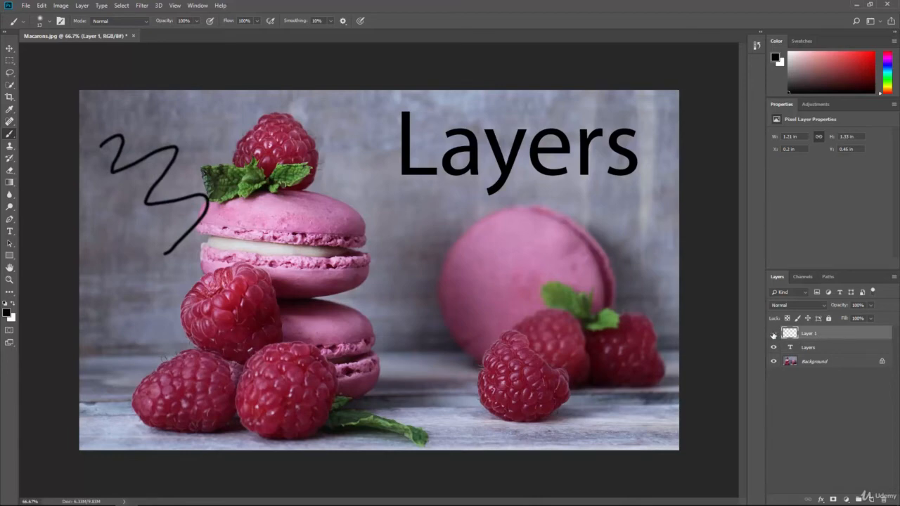
Toggle the visibility of the new layer and the text layer, then reselect the new layer
click(773, 334)
click(773, 335)
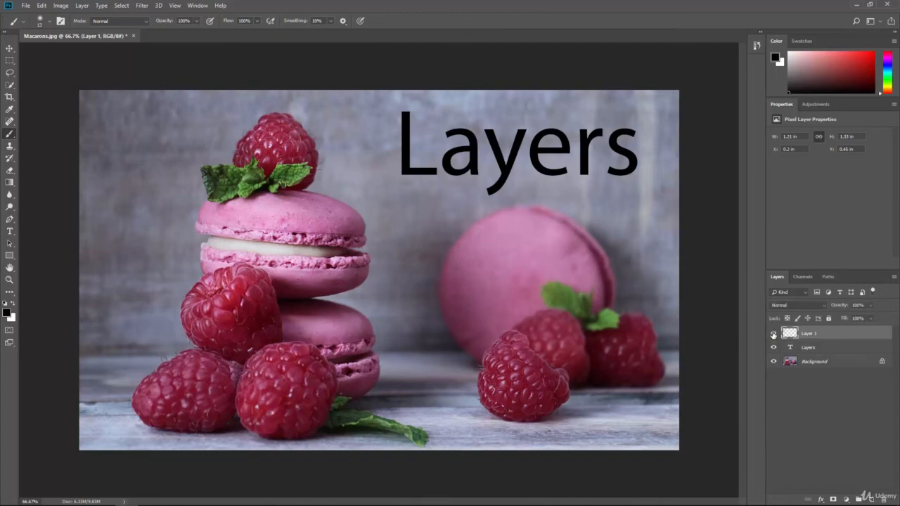
click(810, 349)
click(774, 348)
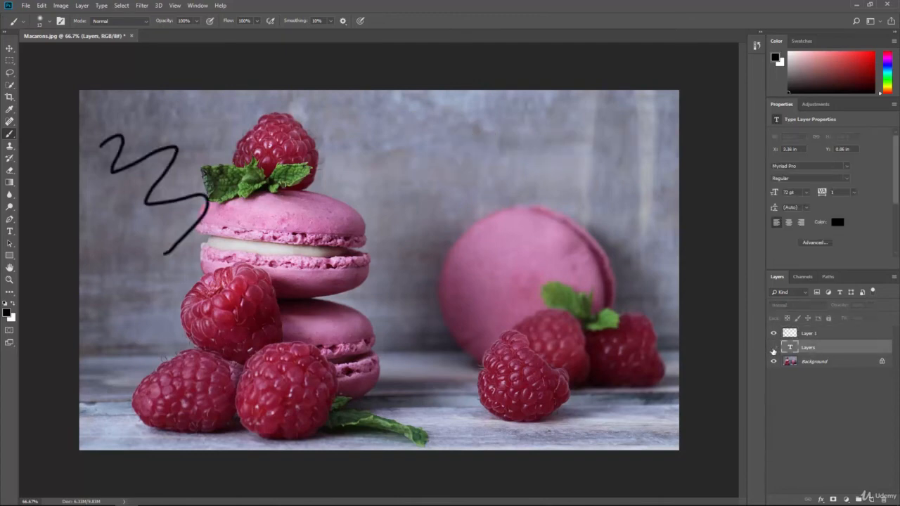
click(773, 348)
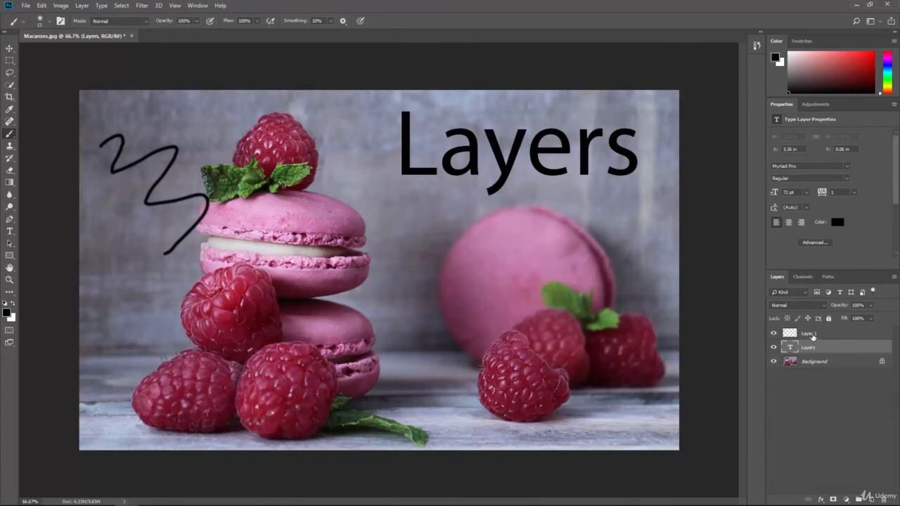
click(813, 336)
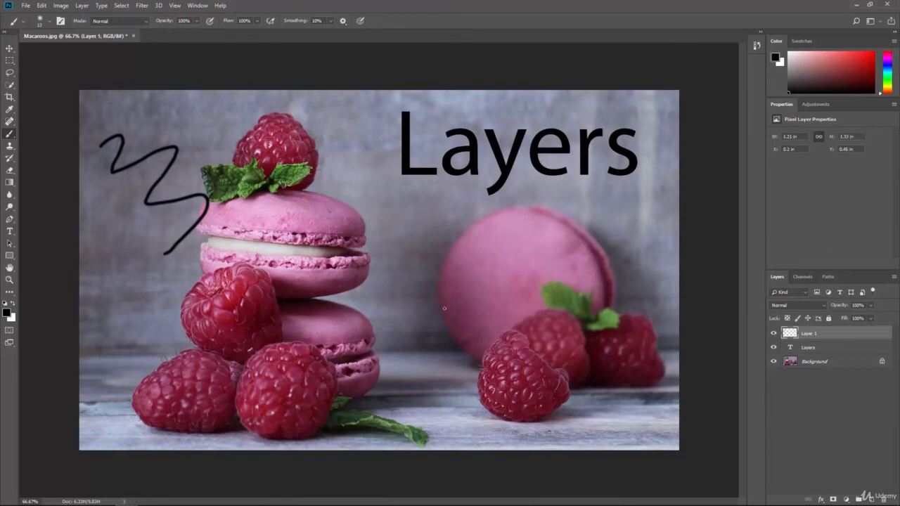
Move the zigzag stroke onto the Layers text with the Move tool
click(9, 47)
mouse_move(143, 167)
mouse_down()
mouse_move(397, 164)
mouse_move(402, 153)
mouse_move(520, 146)
mouse_up()
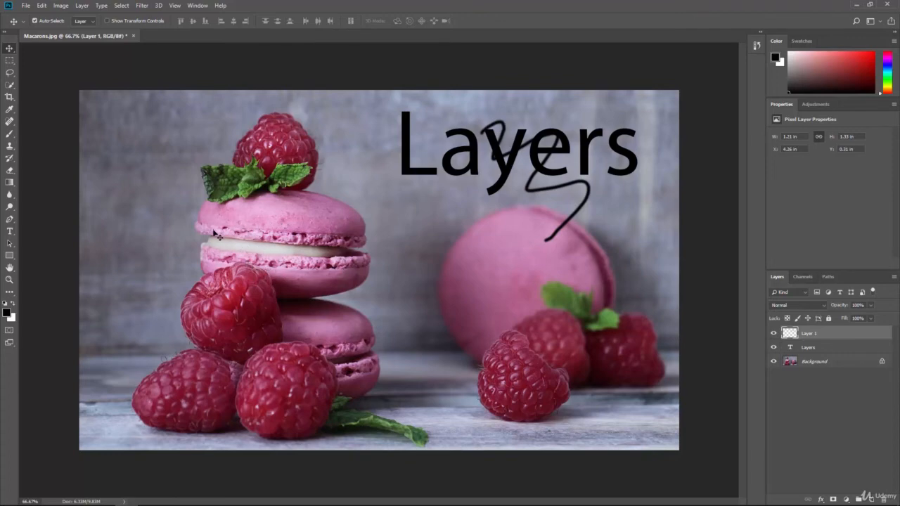
Change the Layers text color to red
click(809, 350)
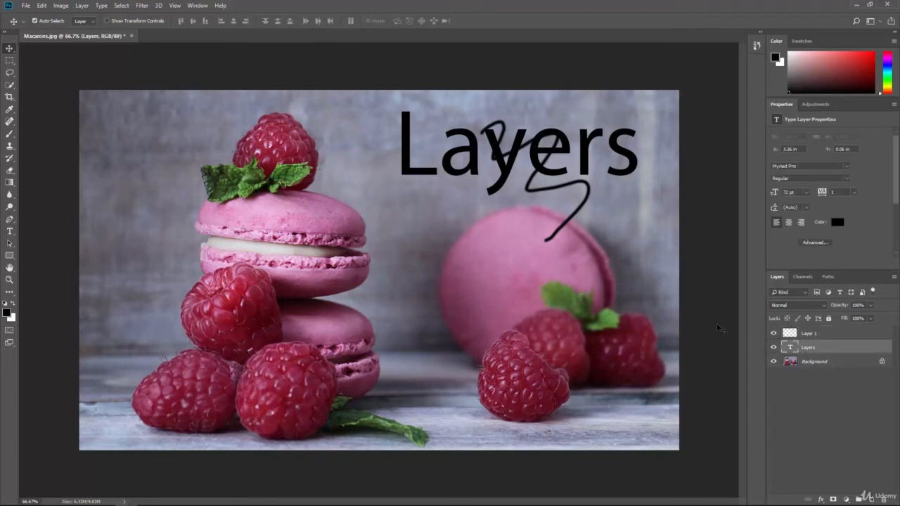
click(873, 54)
click(837, 222)
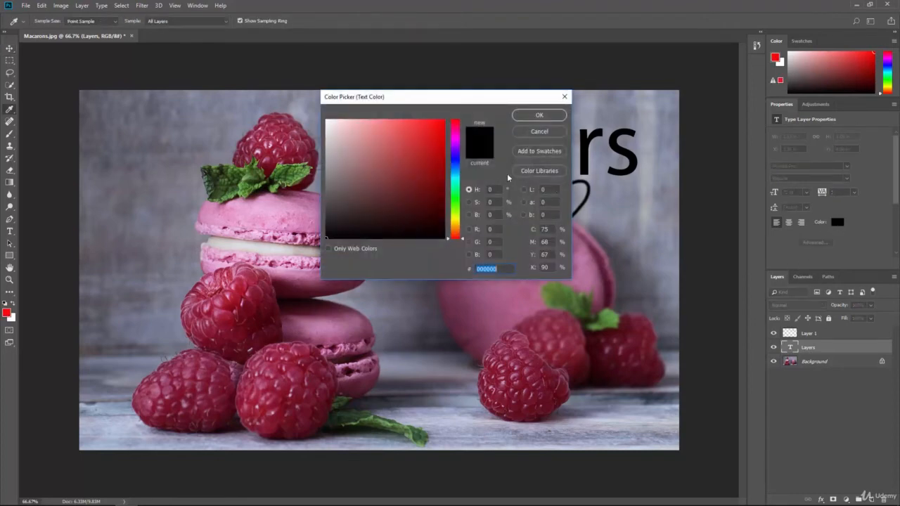
click(444, 120)
click(538, 115)
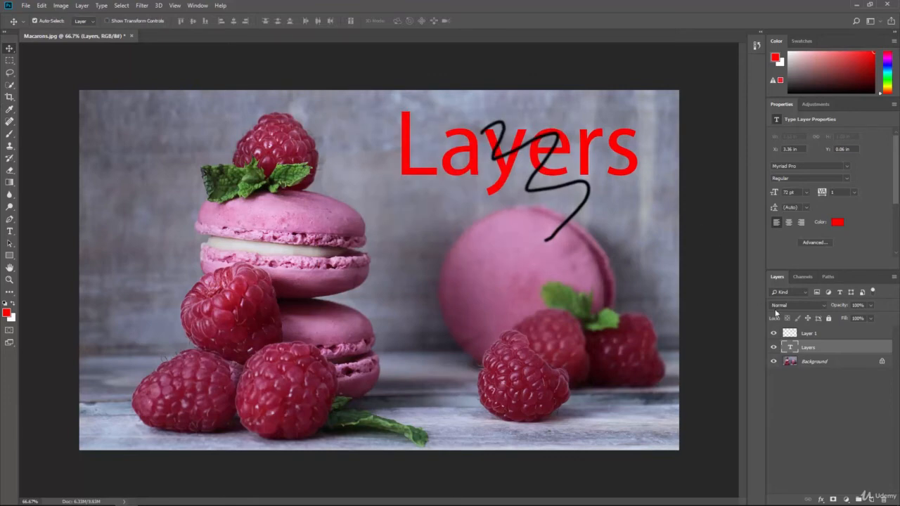
Move the stroke layer below the text layer in the layer stack
click(814, 336)
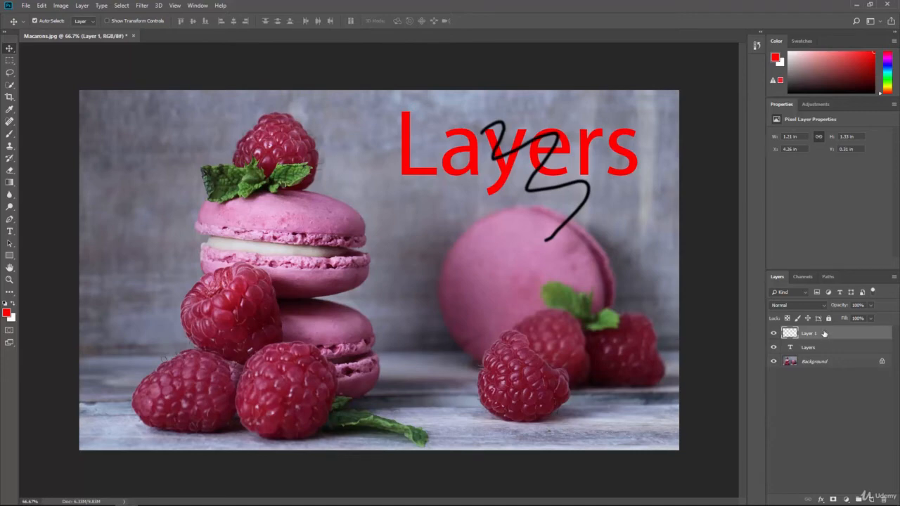
drag(821, 334, 823, 349)
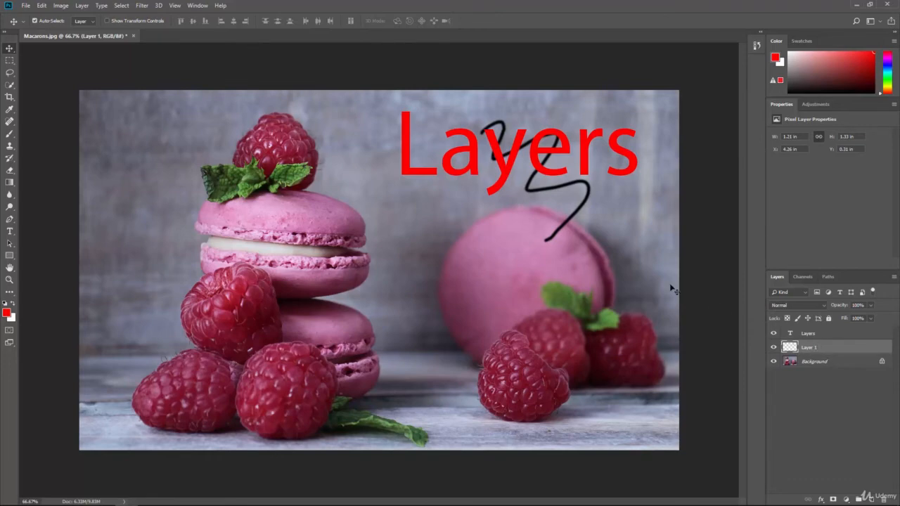
Convert the Background layer into a normal layer named Background
double_click(822, 366)
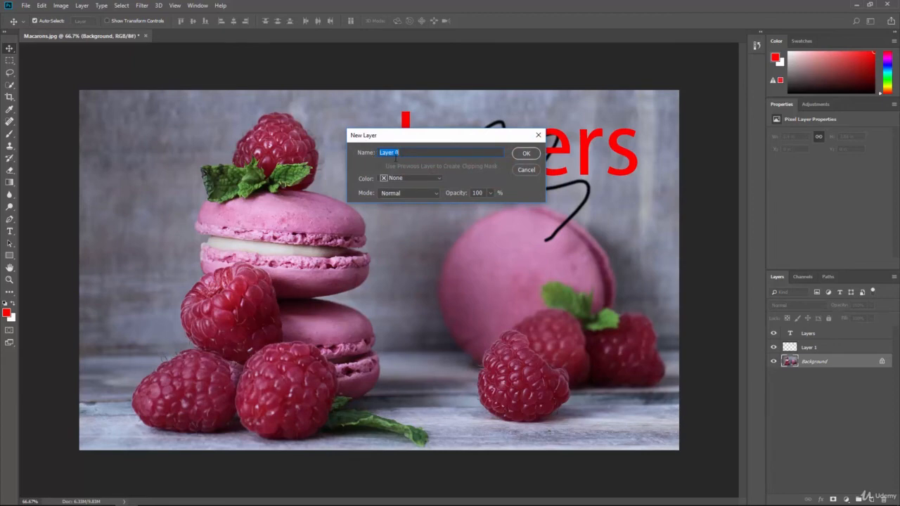
text(Background)
key(Return)
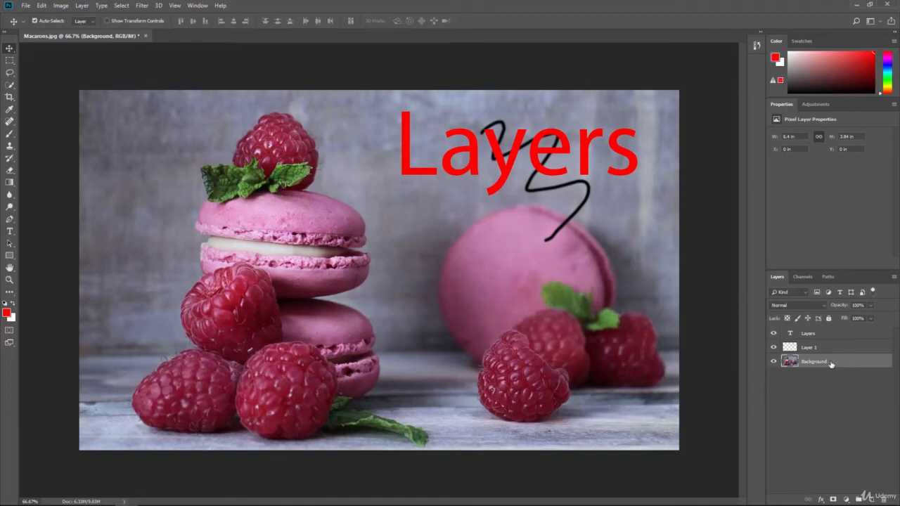
Toggle the Background layer's visibility, then move it to the top of the stack and back to the bottom
click(773, 361)
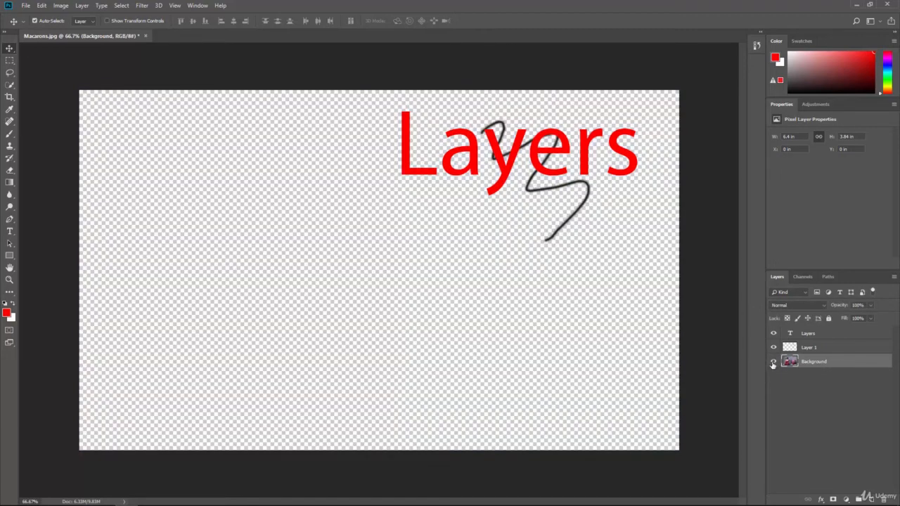
click(773, 362)
drag(818, 365, 814, 332)
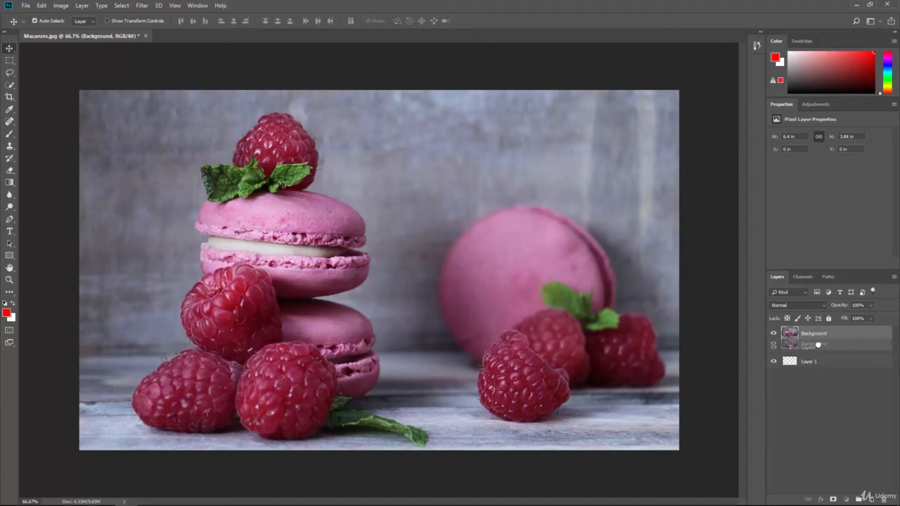
drag(821, 366, 828, 387)
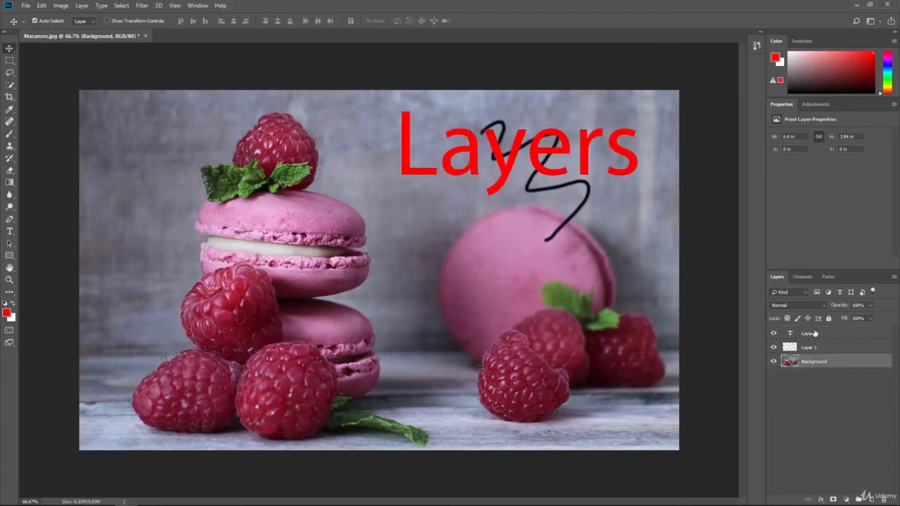
Select the text layer and toggle the visibility of the text and Background layers
click(805, 338)
click(773, 333)
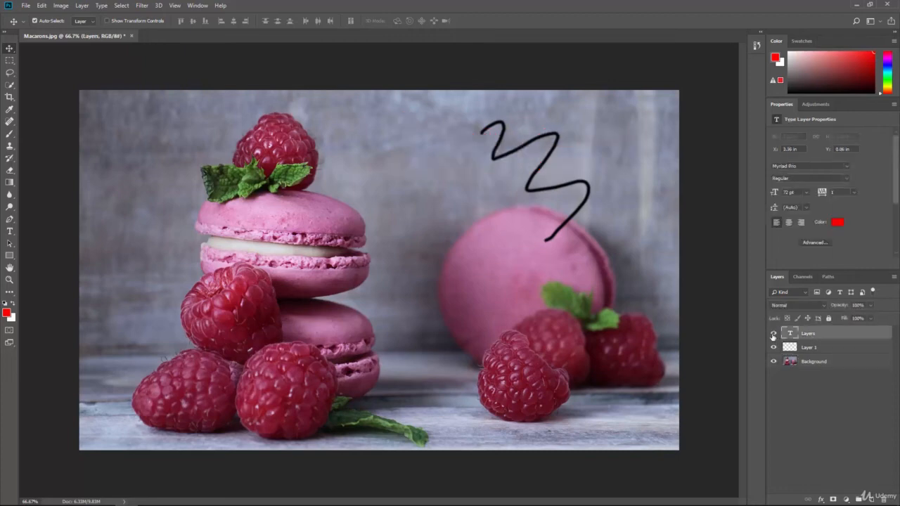
click(774, 334)
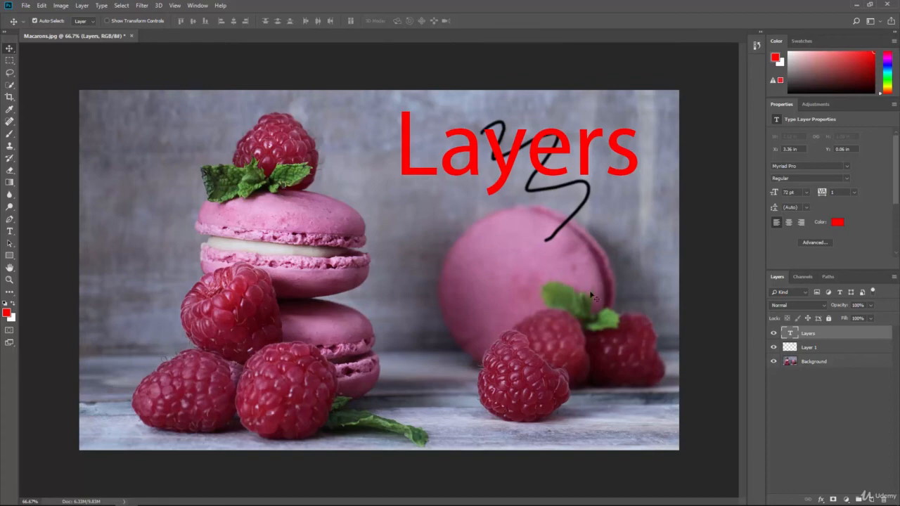
click(774, 361)
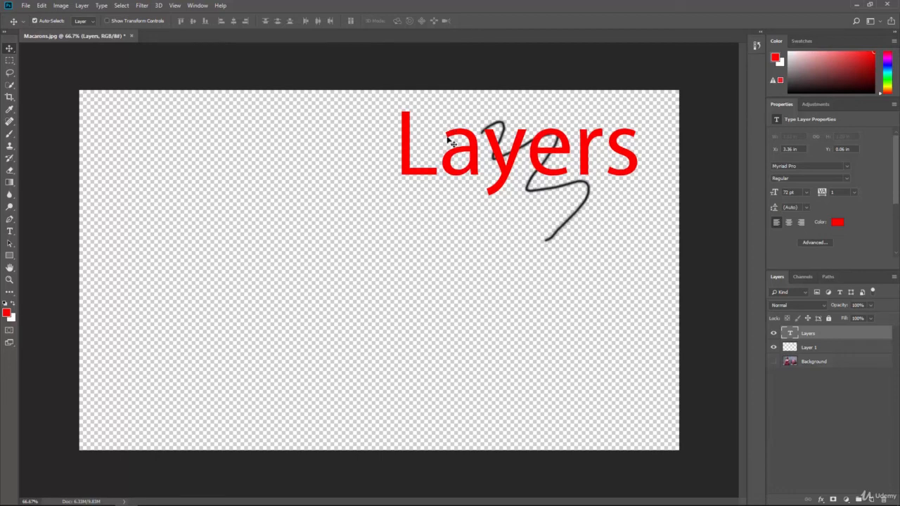
click(772, 363)
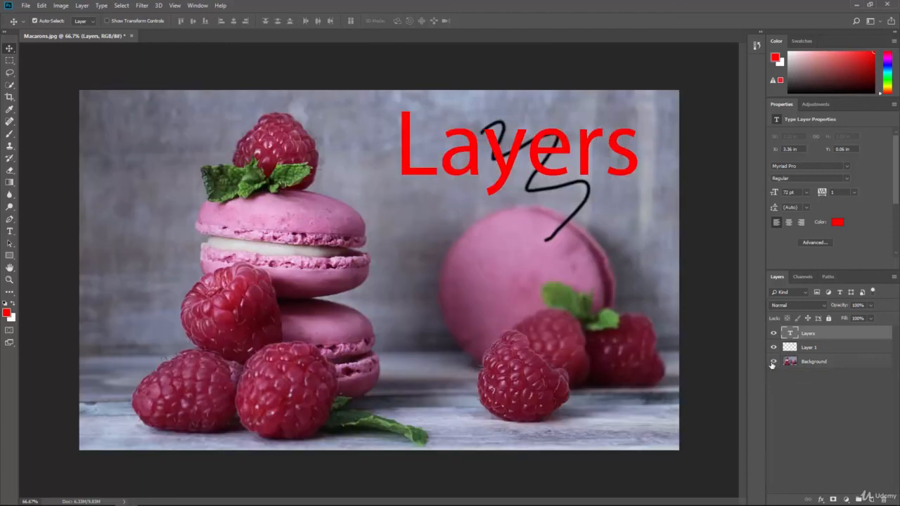
Delete the painted stroke layer, Layer 1, confirming the deletion
click(816, 350)
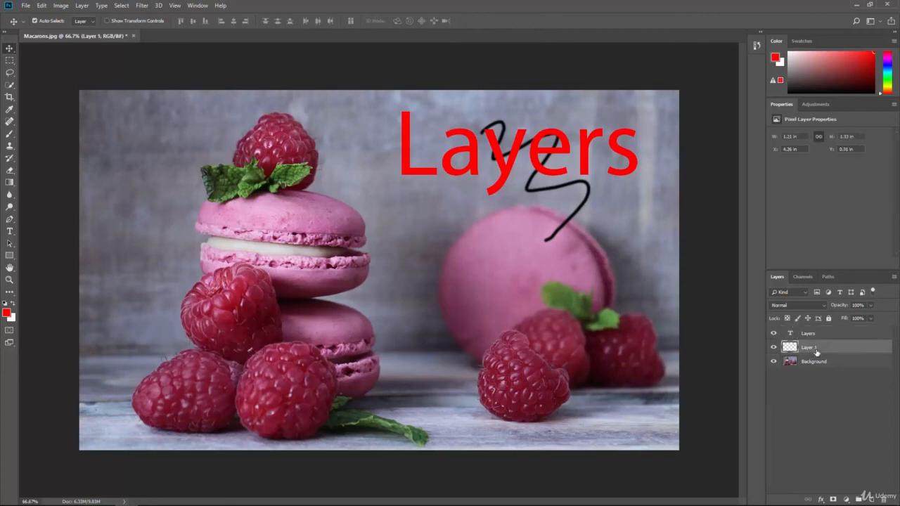
click(884, 499)
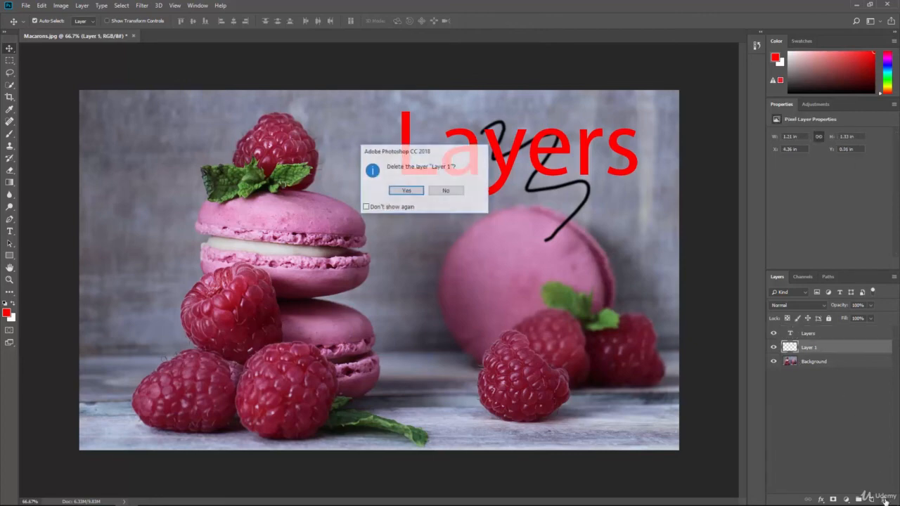
click(419, 191)
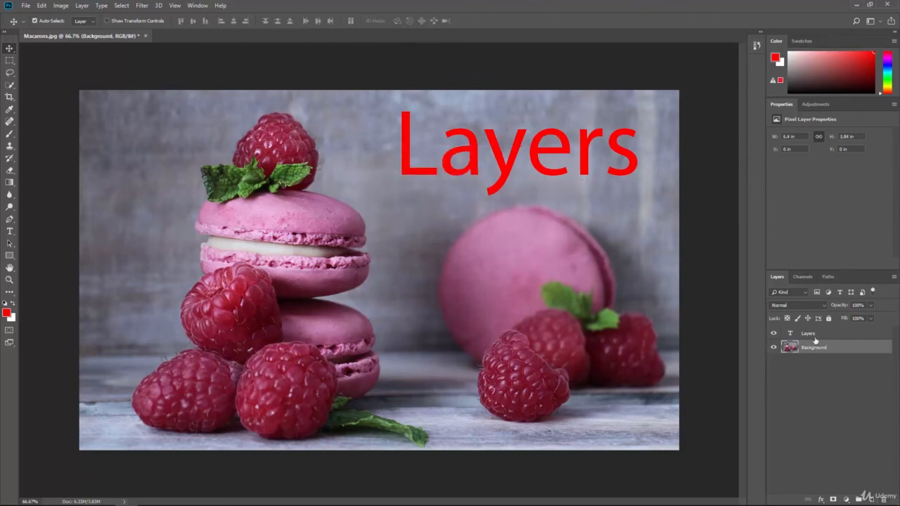
click(814, 339)
right_click(812, 337)
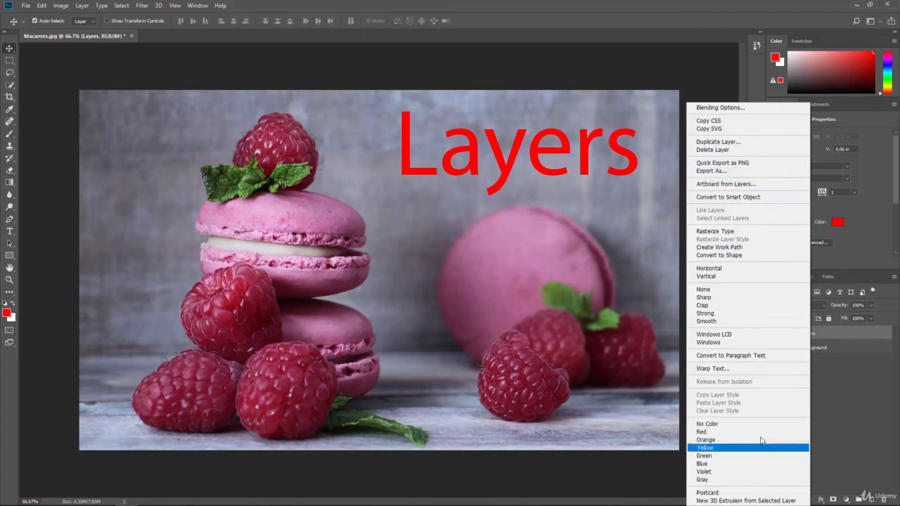
click(849, 396)
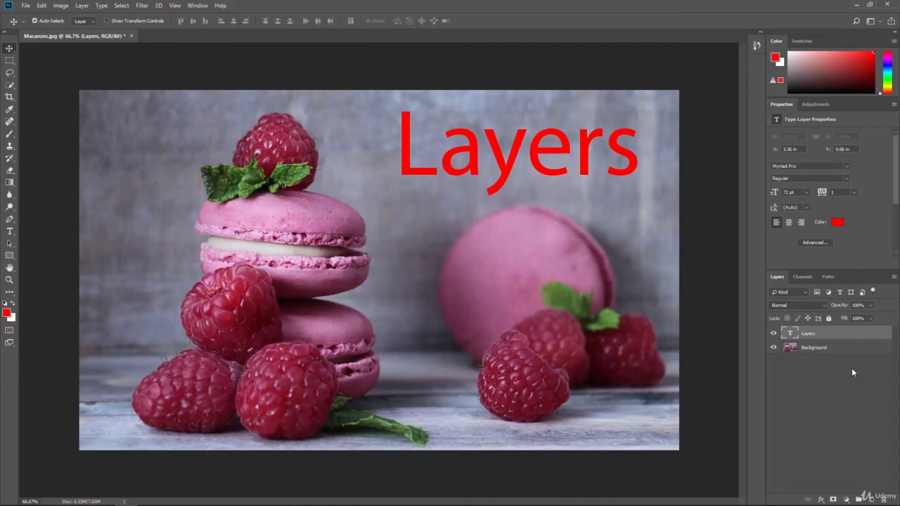
click(893, 277)
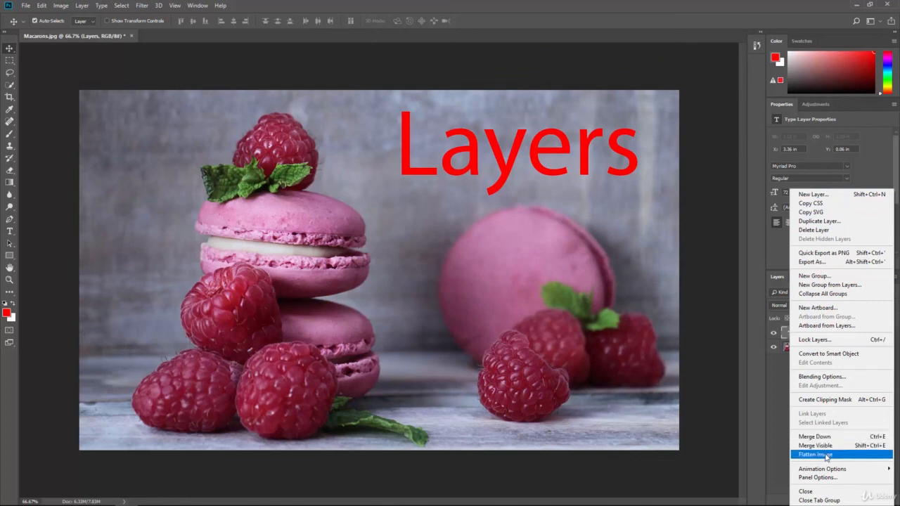
click(768, 391)
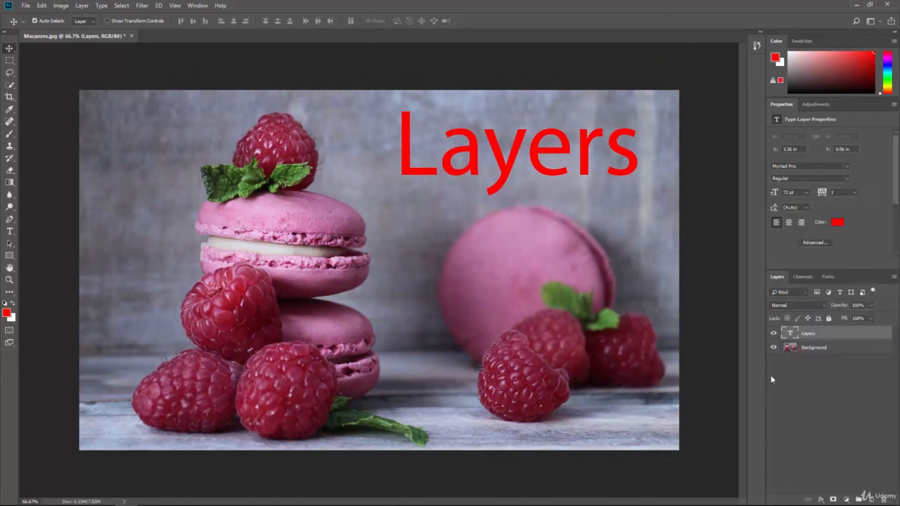